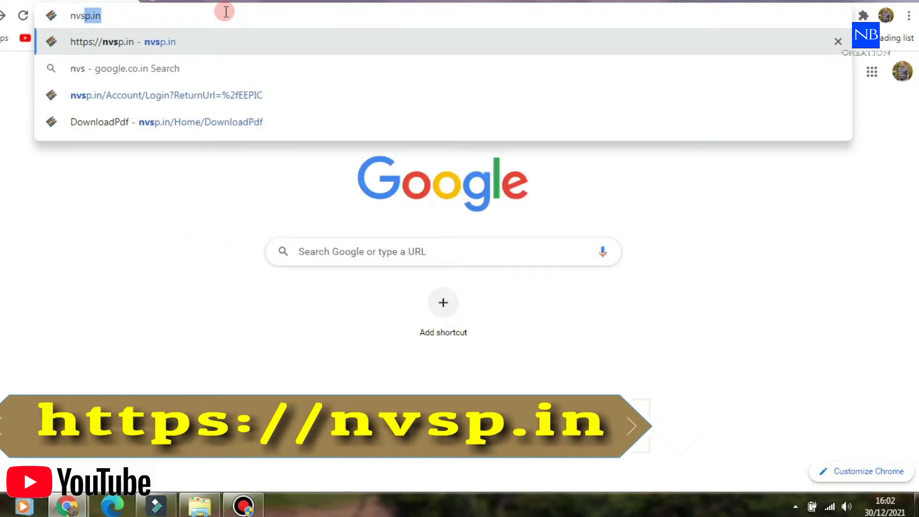
Step: Load the nvsp.in home page from the address-bar suggestion
{"action": "key", "text": "Down"}
{"action": "key", "text": "Up"}
{"action": "key", "text": "Return"}
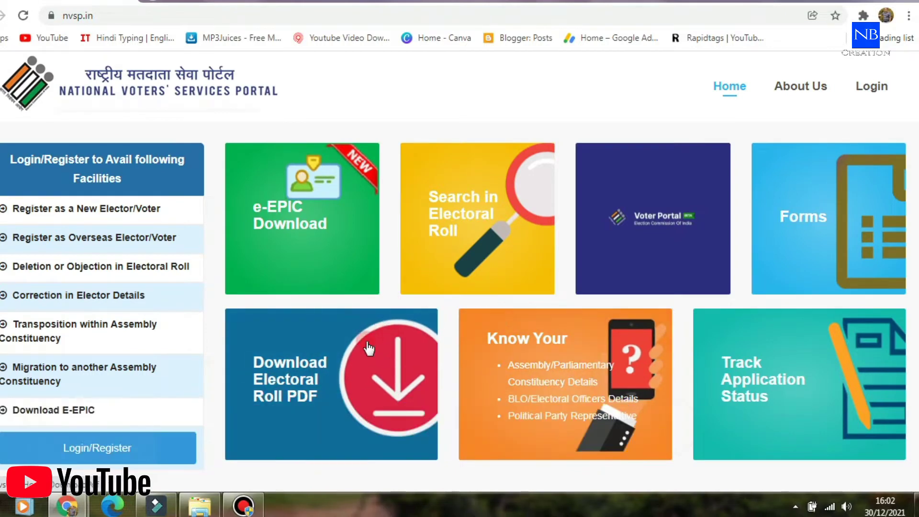
Step: Go to the NVSP login page using the Login/Register button in the facilities panel
{"action": "key", "text": "ctrl+alt+g"}
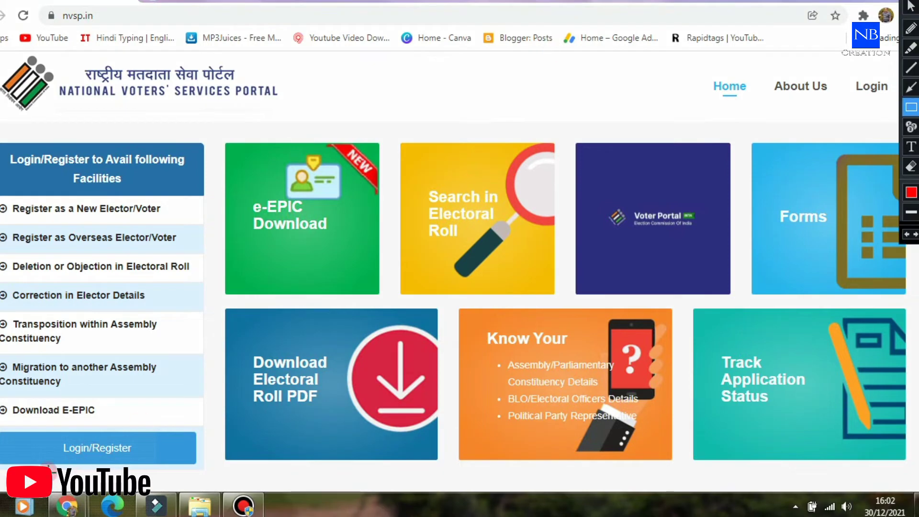
{"action": "left_click_drag", "start_coordinate": [1, 411], "coordinate": [209, 475]}
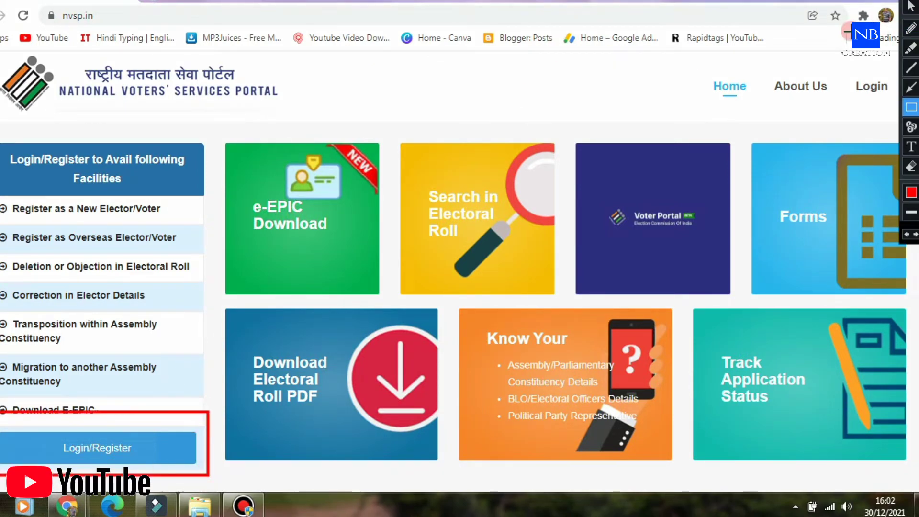
{"action": "left_click", "coordinate": [911, 4]}
{"action": "left_click", "coordinate": [55, 448]}
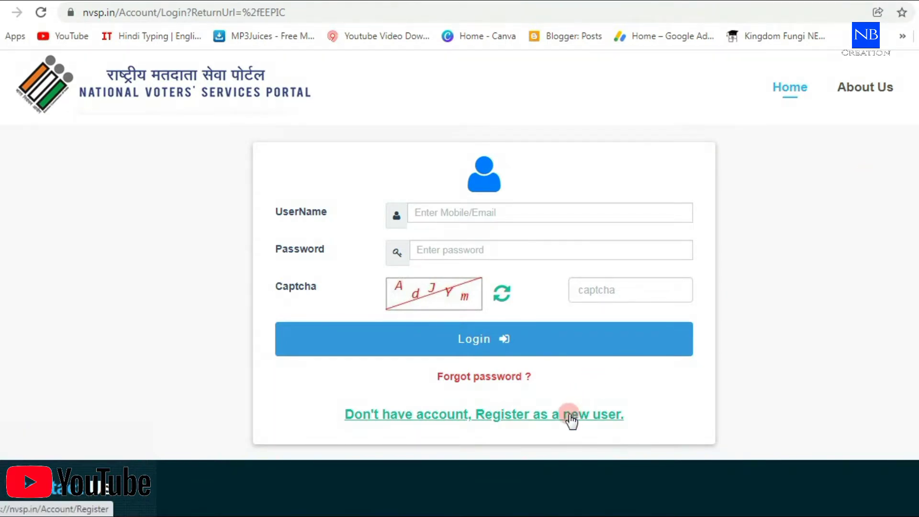
Step: Open the 'Register as a new user' form
{"action": "left_click", "coordinate": [569, 414]}
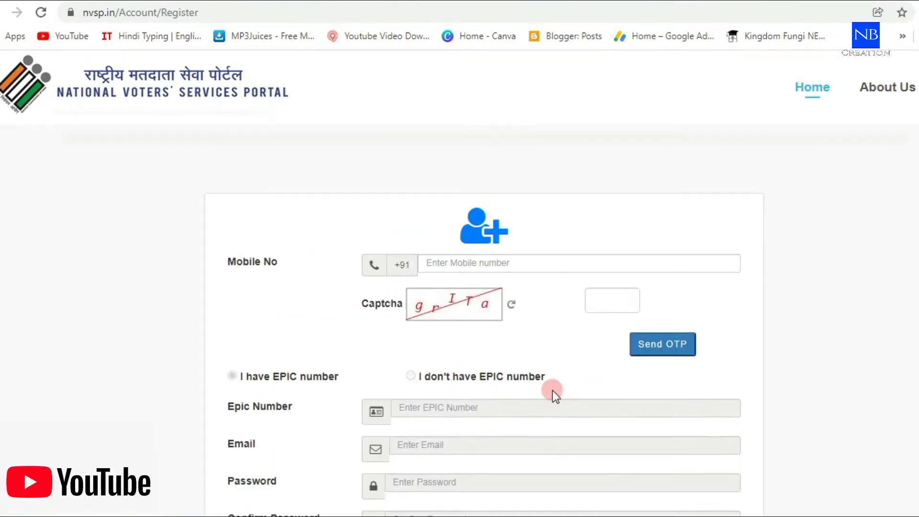
{"action": "scroll", "coordinate": [623, 266], "scroll_direction": "down", "scroll_amount": 3}
{"action": "scroll", "coordinate": [665, 335], "scroll_direction": "up", "scroll_amount": 2}
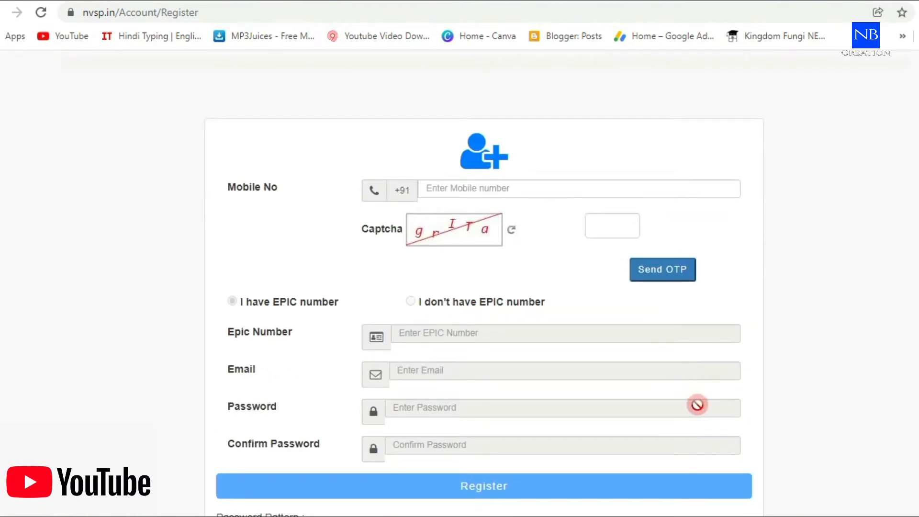
{"action": "scroll", "coordinate": [799, 438], "scroll_direction": "down", "scroll_amount": 2}
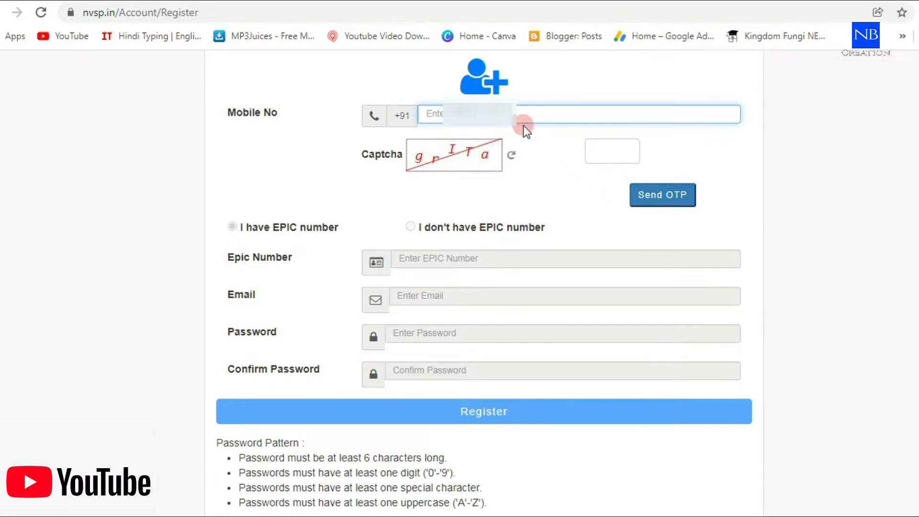
Step: Enter the mobile number and the captcha, and request a one-time code
{"action": "left_click", "coordinate": [477, 114]}
{"action": "type", "text": "991"}
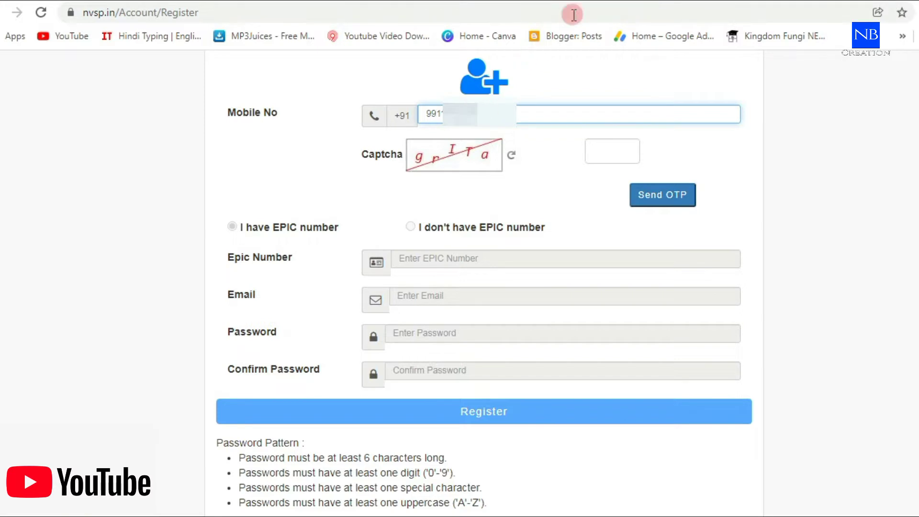
{"action": "left_click", "coordinate": [612, 152]}
{"action": "type", "text": "grITa"}
{"action": "left_click", "coordinate": [675, 200]}
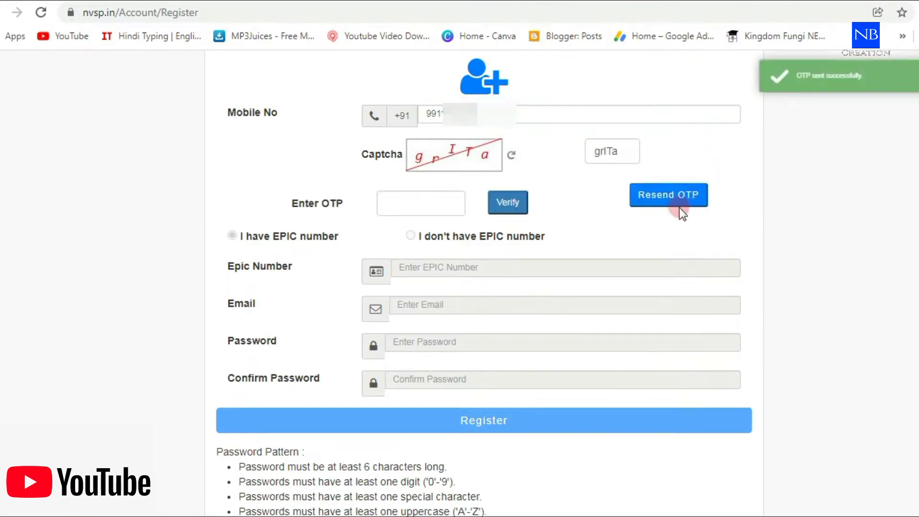
Step: Enter the received one-time code and verify the mobile number
{"action": "left_click", "coordinate": [409, 208]}
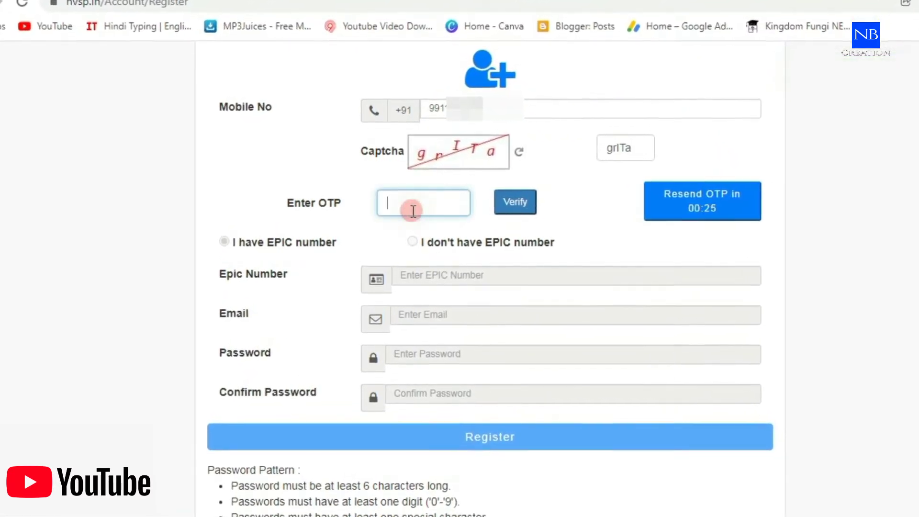
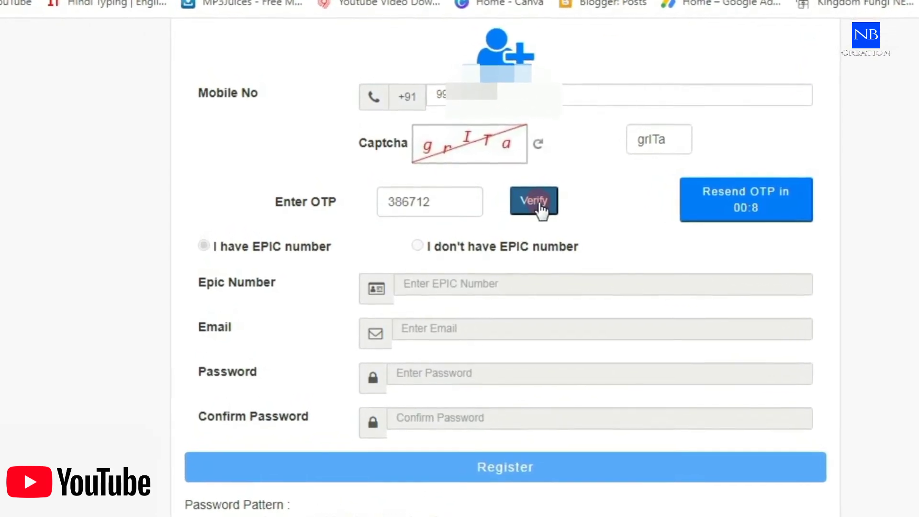
{"action": "left_click", "coordinate": [549, 202]}
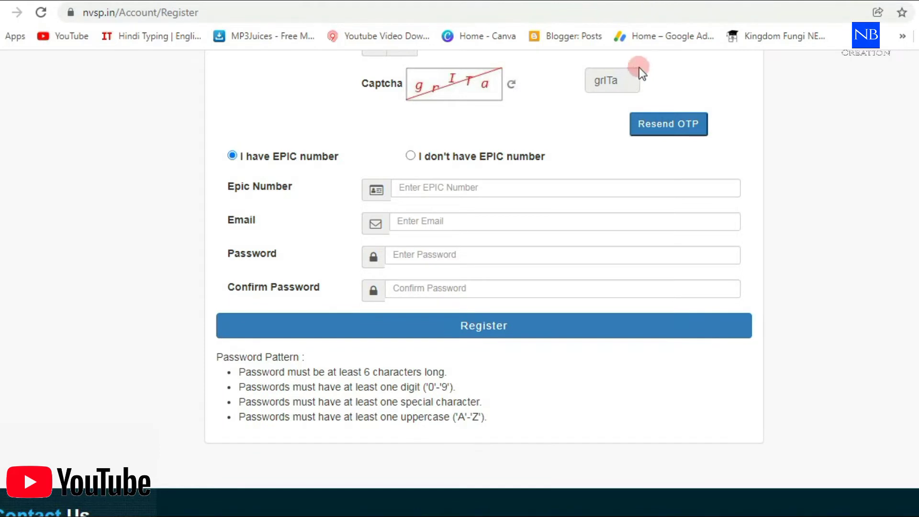
Step: Fill in the EPIC number, email, password and confirm password, then register the account
{"action": "left_click", "coordinate": [621, 224]}
{"action": "left_click", "coordinate": [637, 73]}
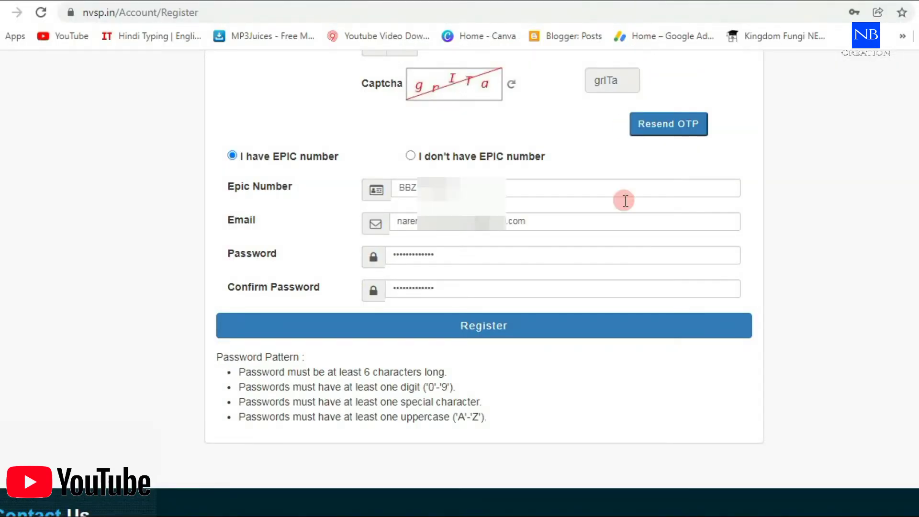
{"action": "left_click", "coordinate": [621, 224]}
{"action": "left_click", "coordinate": [505, 329]}
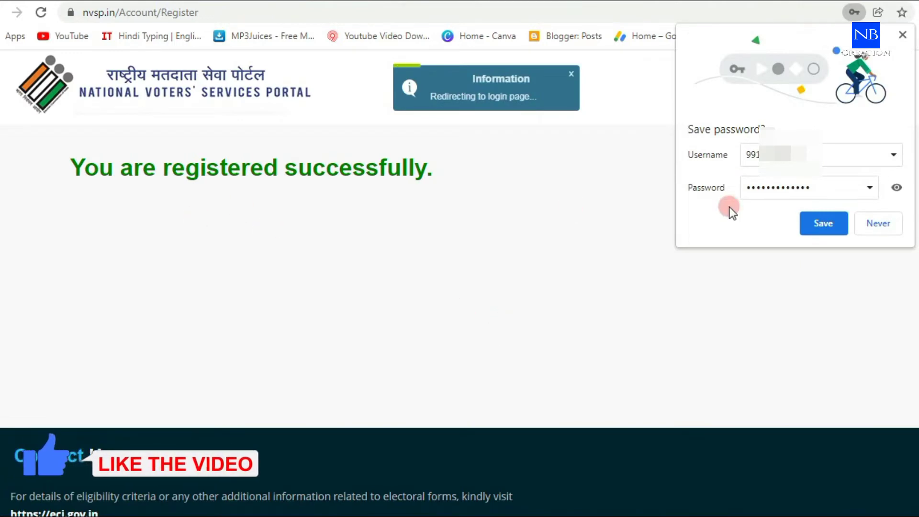
Step: Save the new credentials in Chrome and log in with the autofilled details
{"action": "left_click", "coordinate": [833, 231]}
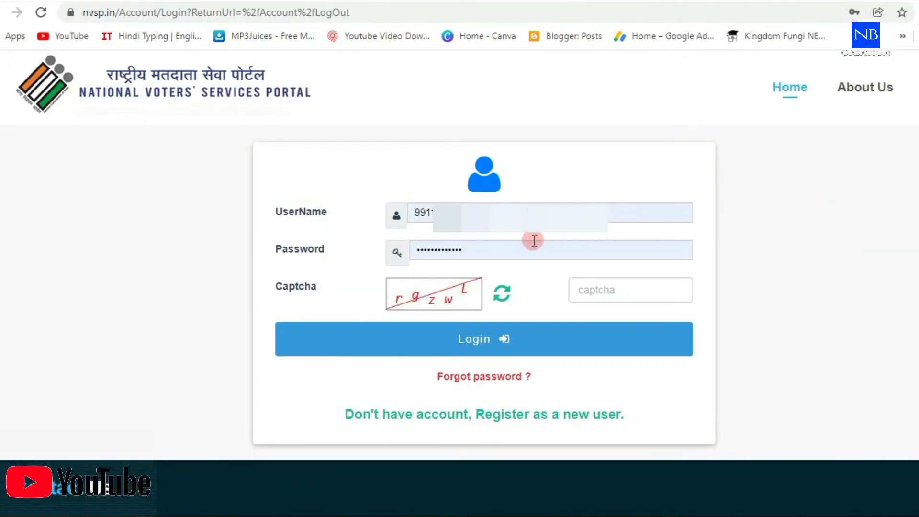
{"action": "left_click", "coordinate": [524, 340]}
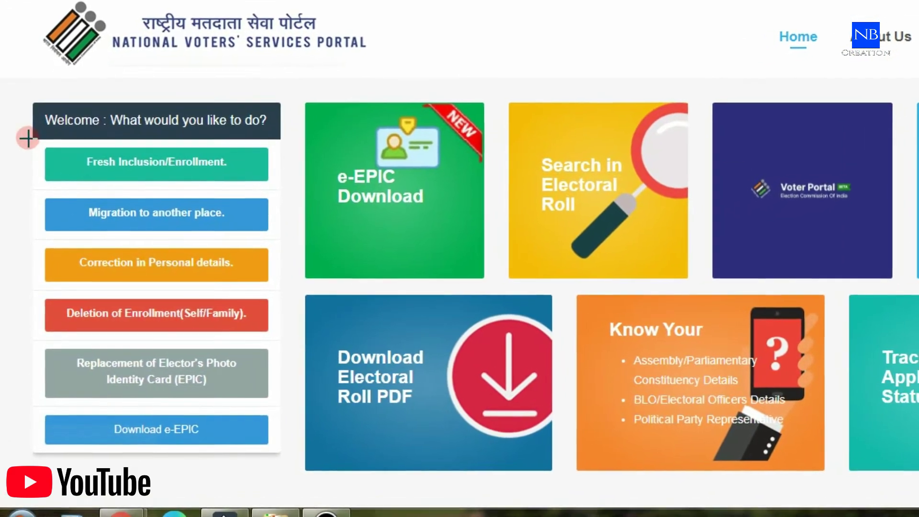
Step: Choose 'Correction in Personal details' to start Form 8, keeping Self selected
{"action": "mouse_move", "coordinate": [25, 141]}
{"action": "left_mouse_down"}
{"action": "mouse_move", "coordinate": [28, 276]}
{"action": "mouse_move", "coordinate": [140, 447]}
{"action": "mouse_move", "coordinate": [298, 461]}
{"action": "left_mouse_up"}
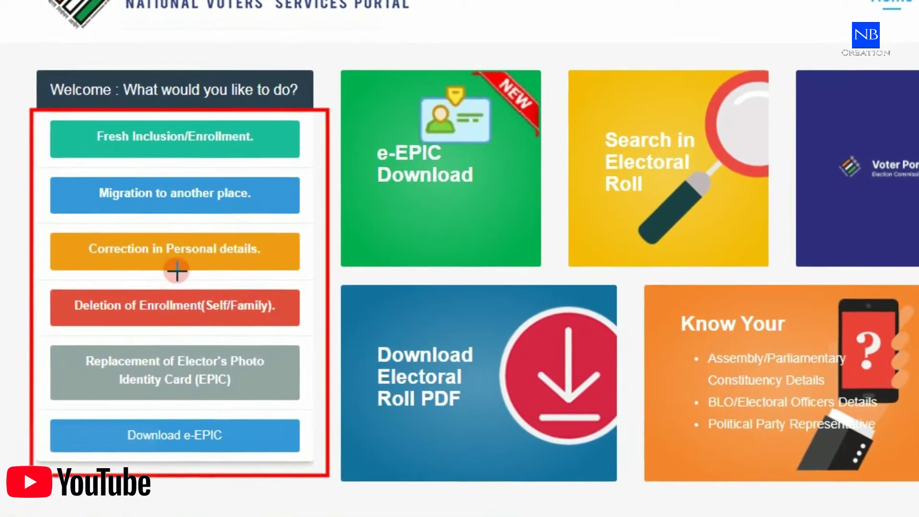
{"action": "left_click_drag", "start_coordinate": [46, 216], "coordinate": [303, 279]}
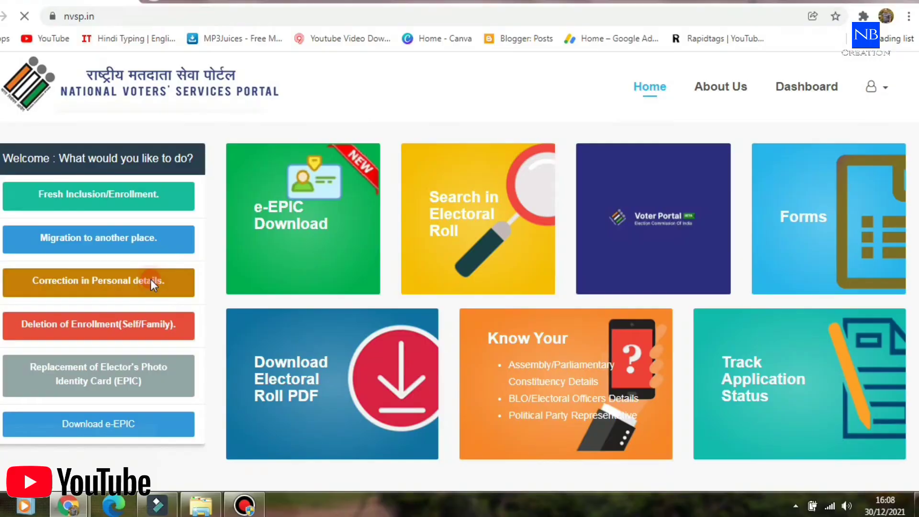
{"action": "left_click", "coordinate": [266, 236]}
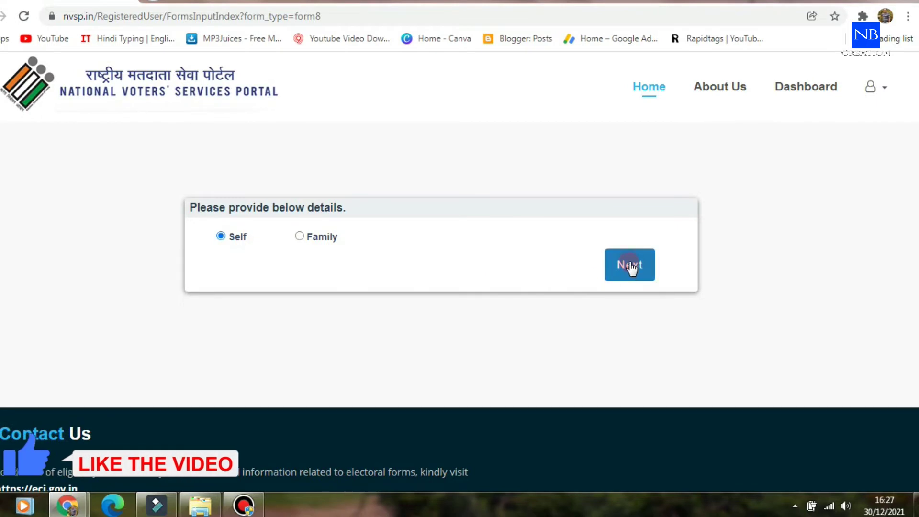
Step: Continue to the Form 8 application and switch the form language to English
{"action": "left_click", "coordinate": [629, 265]}
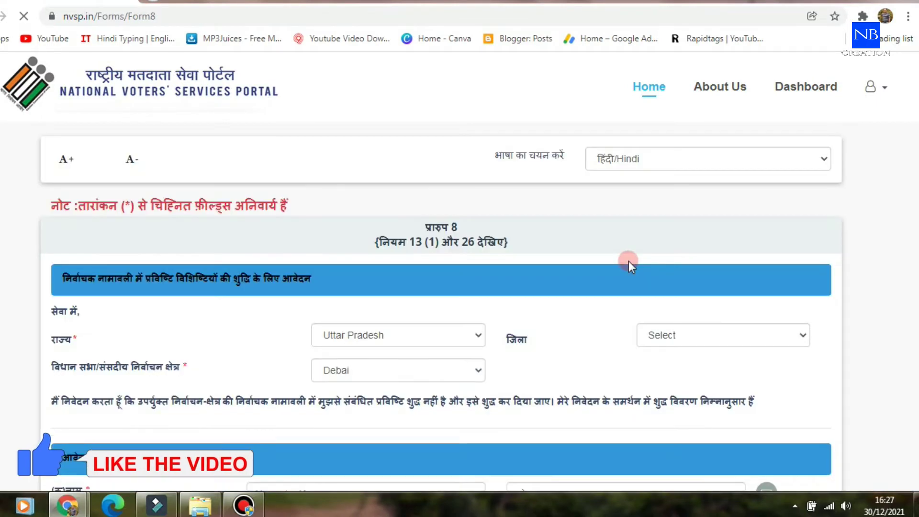
{"action": "mouse_move", "coordinate": [479, 112]}
{"action": "left_mouse_down"}
{"action": "mouse_move", "coordinate": [684, 191]}
{"action": "mouse_move", "coordinate": [881, 197]}
{"action": "left_mouse_up"}
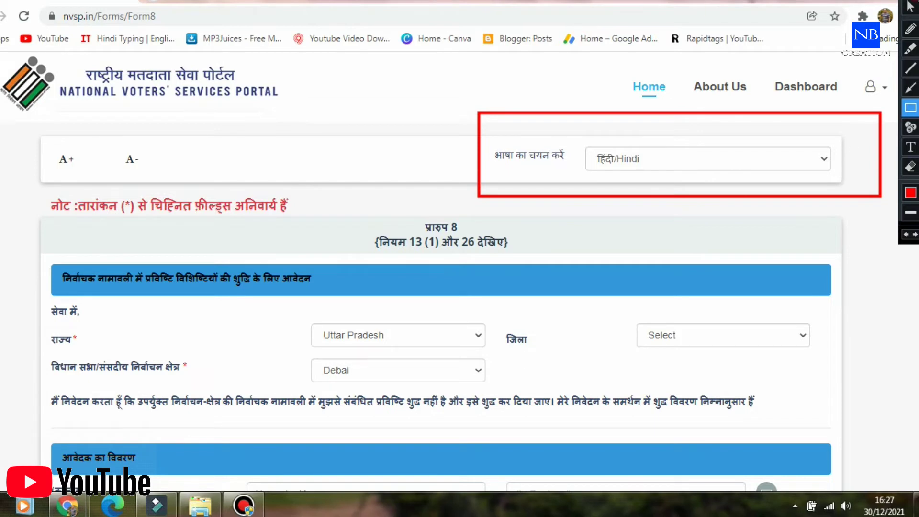
{"action": "left_click", "coordinate": [749, 135]}
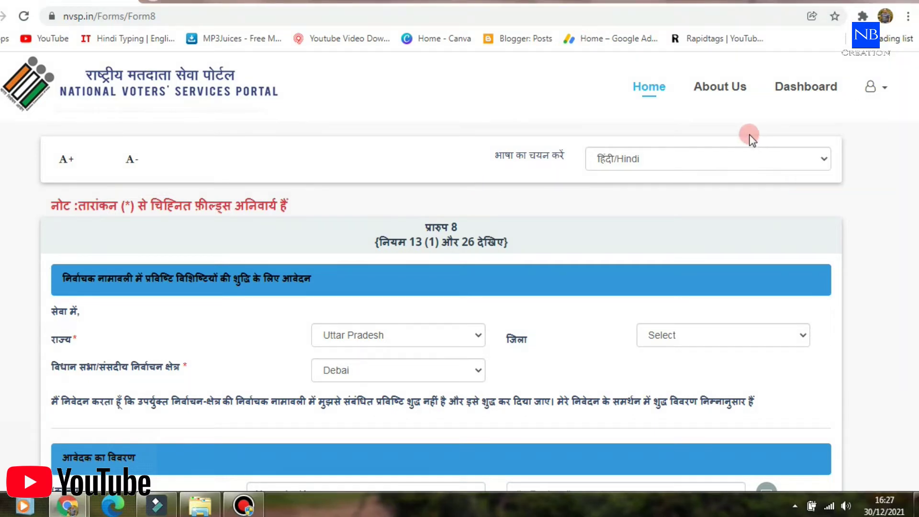
{"action": "left_click", "coordinate": [717, 158]}
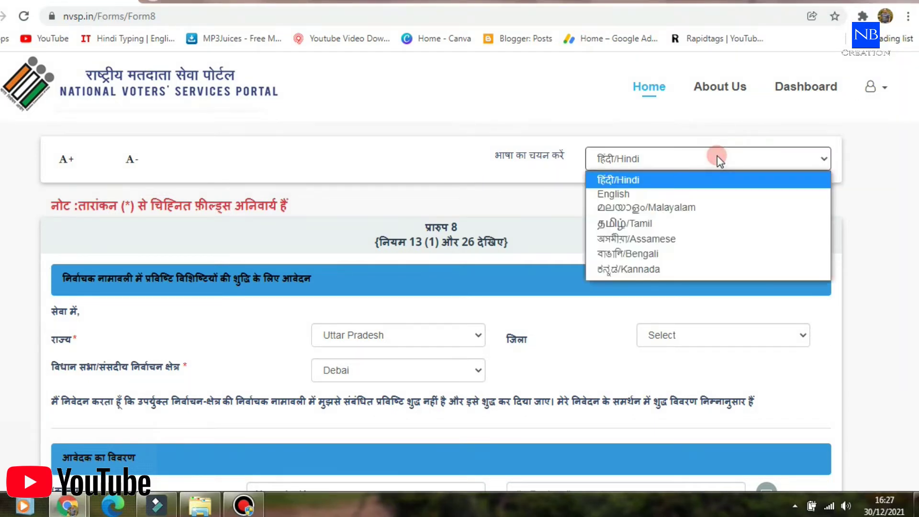
{"action": "left_click", "coordinate": [646, 194]}
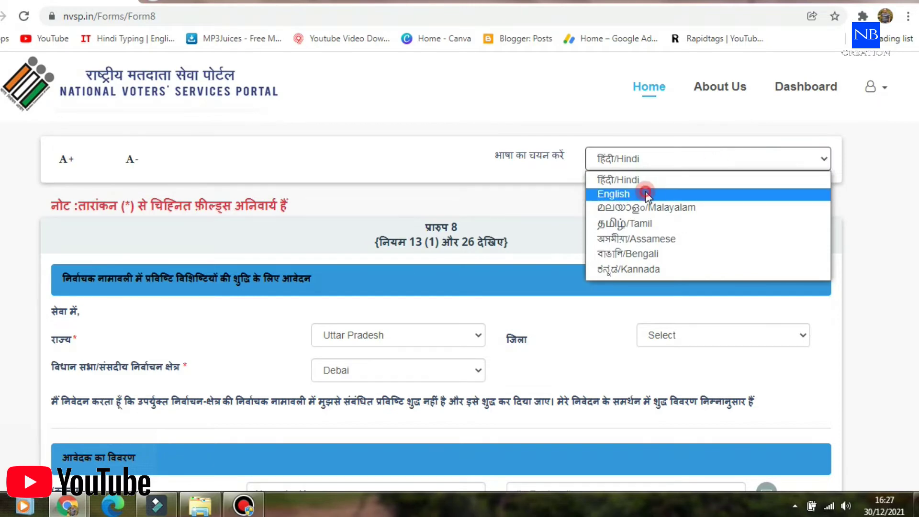
Step: Set the District to Bulandsahar
{"action": "scroll", "coordinate": [679, 251], "scroll_direction": "down", "scroll_amount": 3}
{"action": "left_click", "coordinate": [747, 194]}
{"action": "key", "text": "b"}
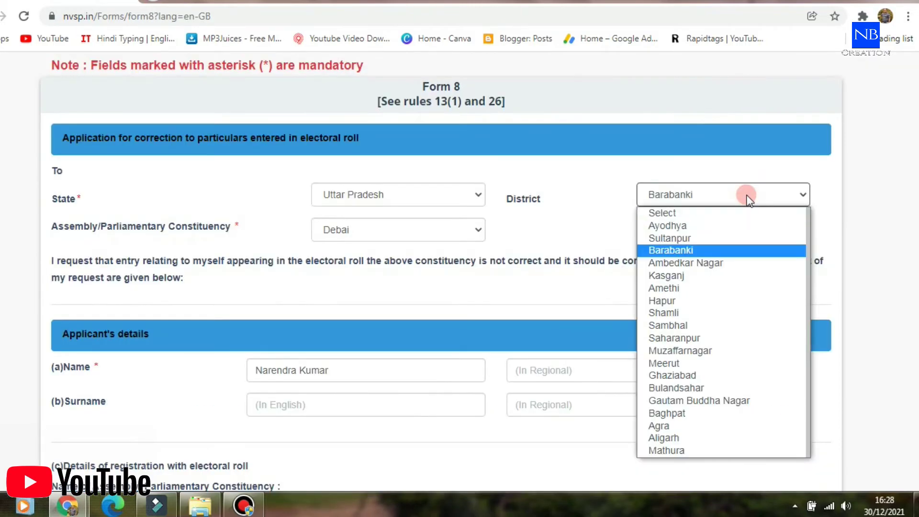
{"action": "key", "text": "b"}
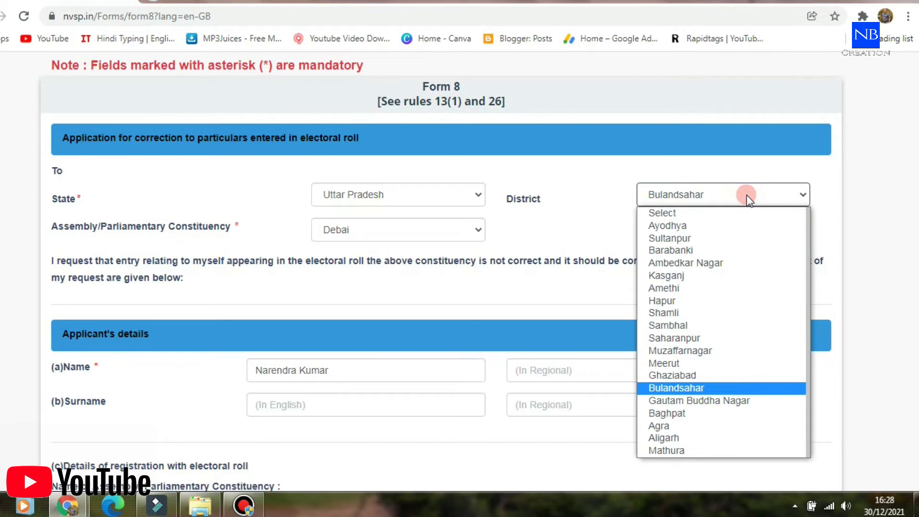
{"action": "left_click", "coordinate": [748, 199]}
{"action": "left_click", "coordinate": [475, 232]}
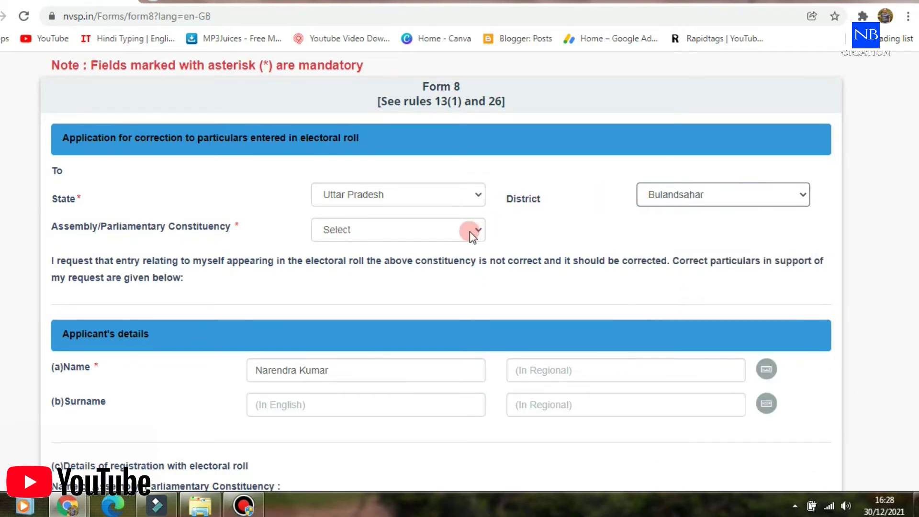
{"action": "left_click", "coordinate": [469, 231]}
Step: Select Debai as the assembly constituency
{"action": "left_click", "coordinate": [430, 310]}
{"action": "scroll", "coordinate": [429, 286], "scroll_direction": "down", "scroll_amount": 3}
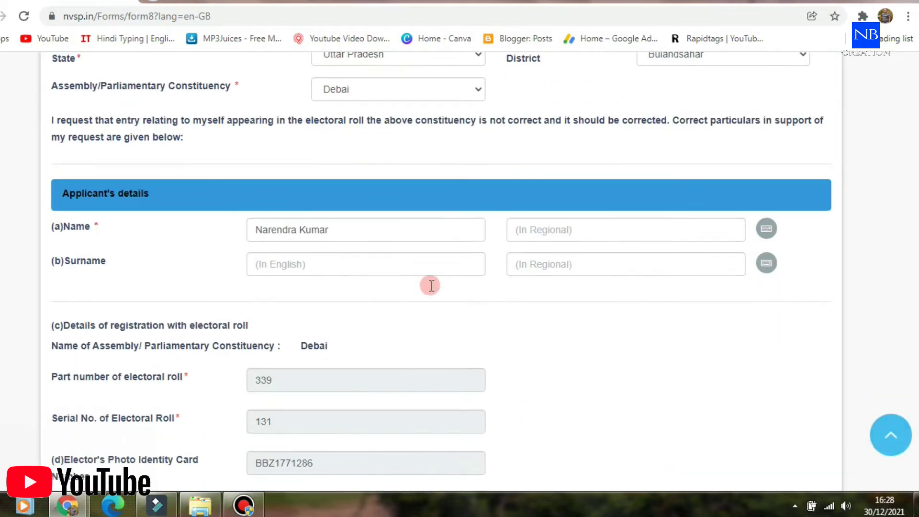
{"action": "left_click_drag", "start_coordinate": [51, 193], "coordinate": [840, 259]}
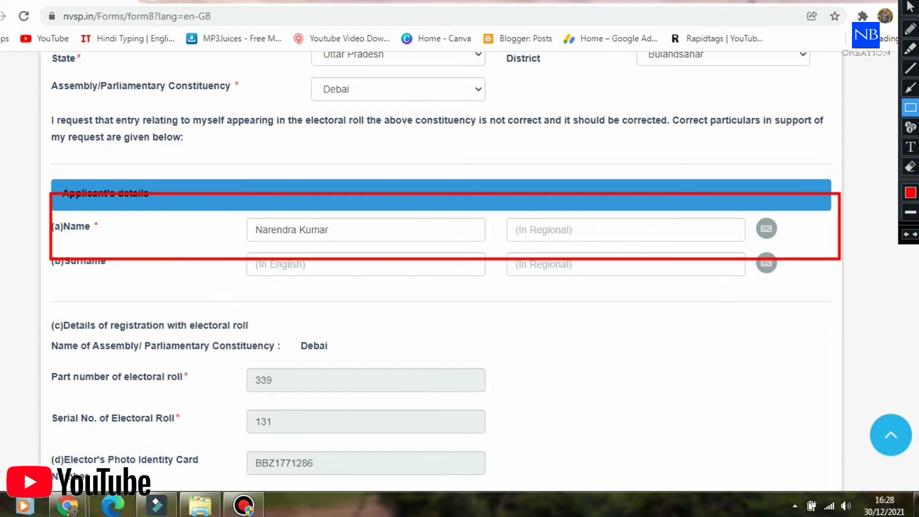
Step: Enter the applicant's name in Hindi using the regional-language keyboard for Name (In Regional)
{"action": "left_click", "coordinate": [909, 7]}
{"action": "left_click", "coordinate": [767, 229]}
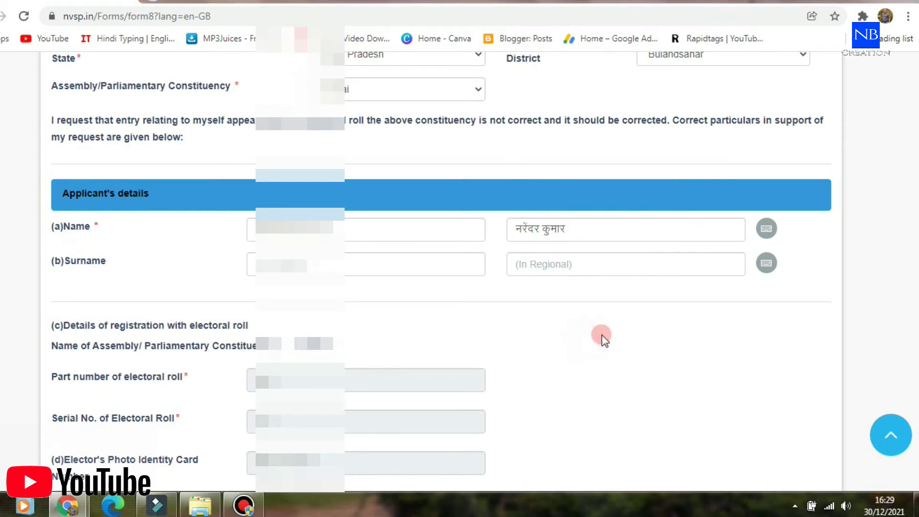
{"action": "scroll", "coordinate": [602, 335], "scroll_direction": "down", "scroll_amount": 5}
{"action": "scroll", "coordinate": [603, 335], "scroll_direction": "down", "scroll_amount": 1}
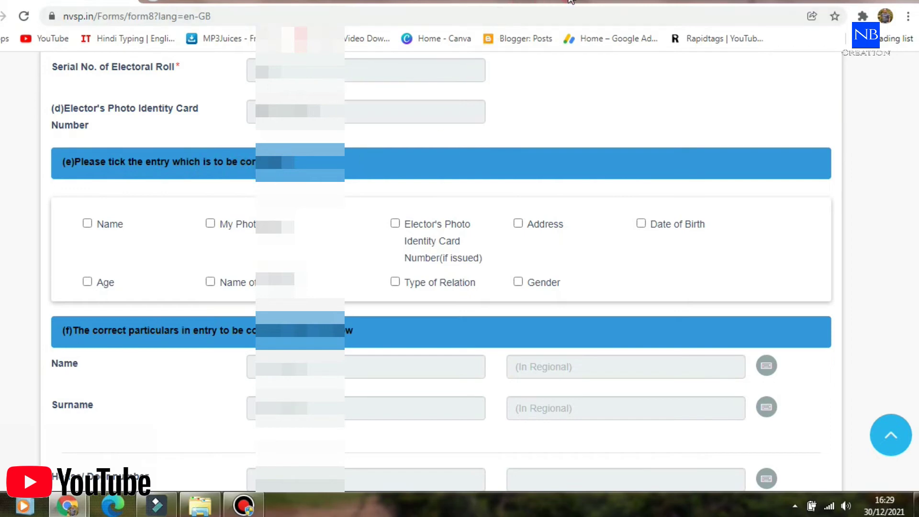
Step: Tick the Gender checkbox in section (e) as the entry to correct
{"action": "key", "text": "ctrl+shift+r"}
{"action": "mouse_move", "coordinate": [39, 143]}
{"action": "left_mouse_down"}
{"action": "mouse_move", "coordinate": [191, 273]}
{"action": "mouse_move", "coordinate": [675, 299]}
{"action": "mouse_move", "coordinate": [835, 293]}
{"action": "mouse_move", "coordinate": [844, 309]}
{"action": "left_mouse_up"}
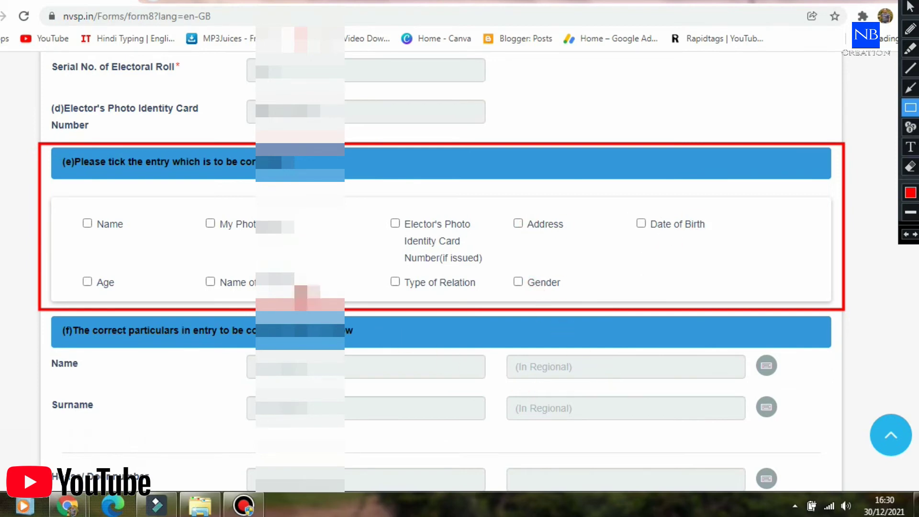
{"action": "key", "text": "Escape"}
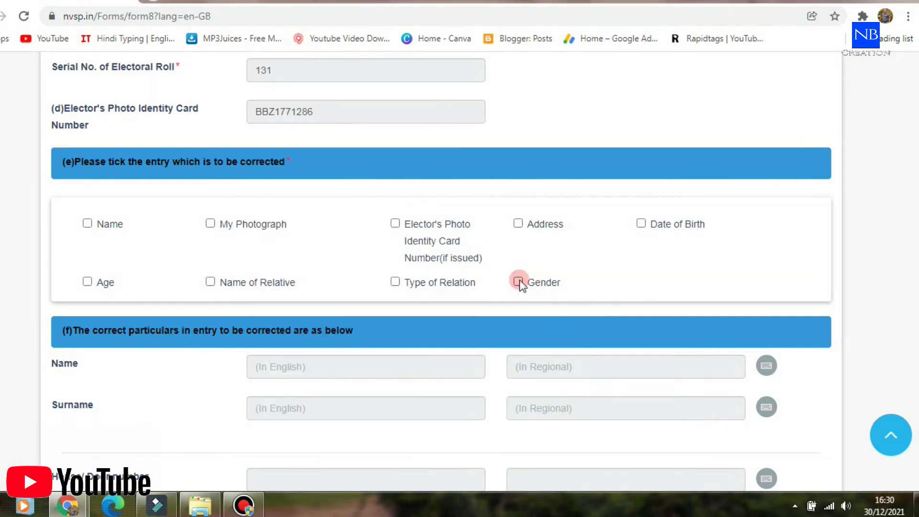
{"action": "scroll", "coordinate": [553, 258], "scroll_direction": "down", "scroll_amount": 2}
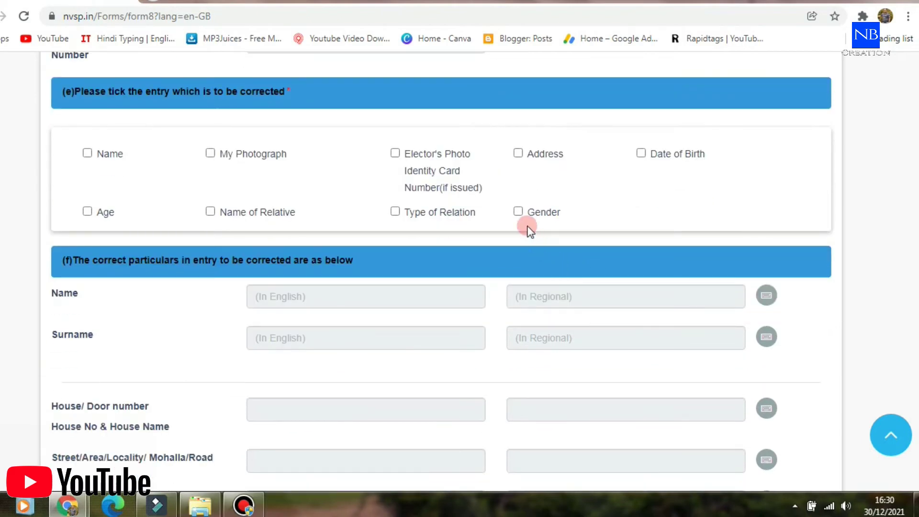
{"action": "left_click", "coordinate": [518, 212]}
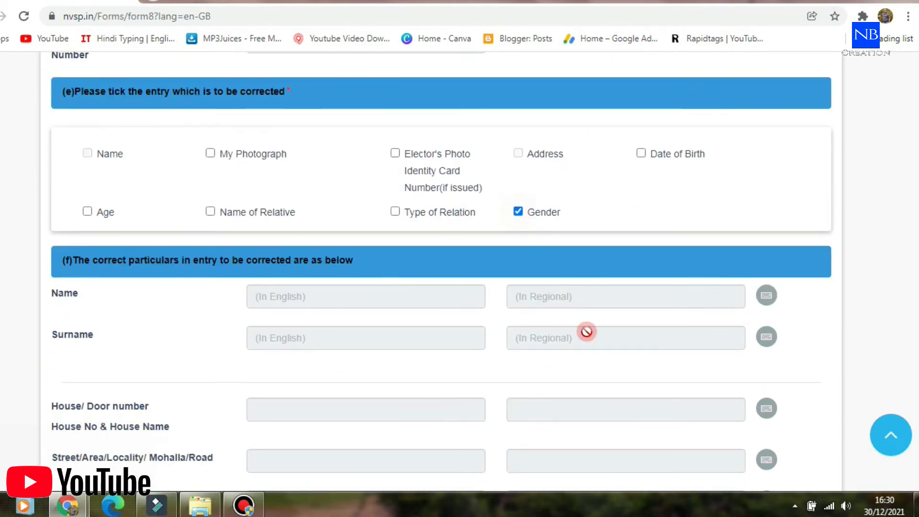
{"action": "scroll", "coordinate": [680, 282], "scroll_direction": "down", "scroll_amount": 5}
{"action": "scroll", "coordinate": [696, 285], "scroll_direction": "down", "scroll_amount": 7}
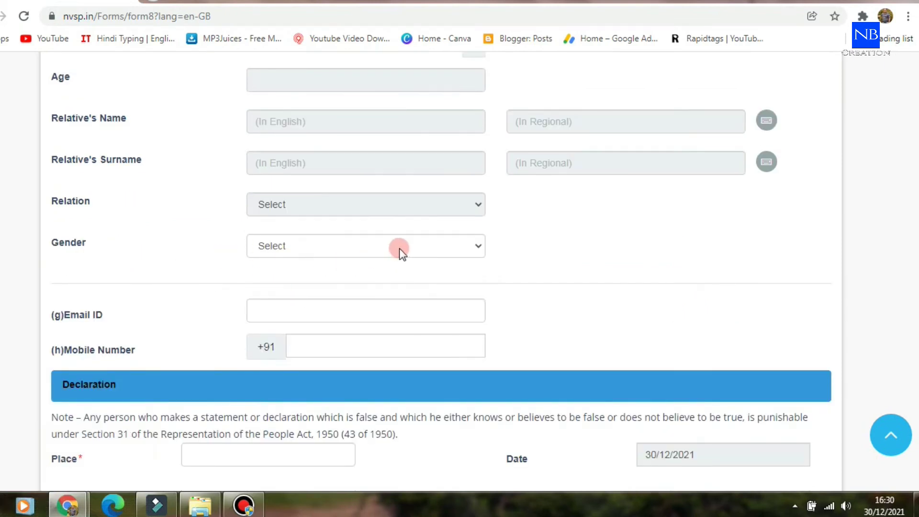
Step: Set the corrected Gender to Male and enter the email ID and mobile number
{"action": "left_click", "coordinate": [407, 245]}
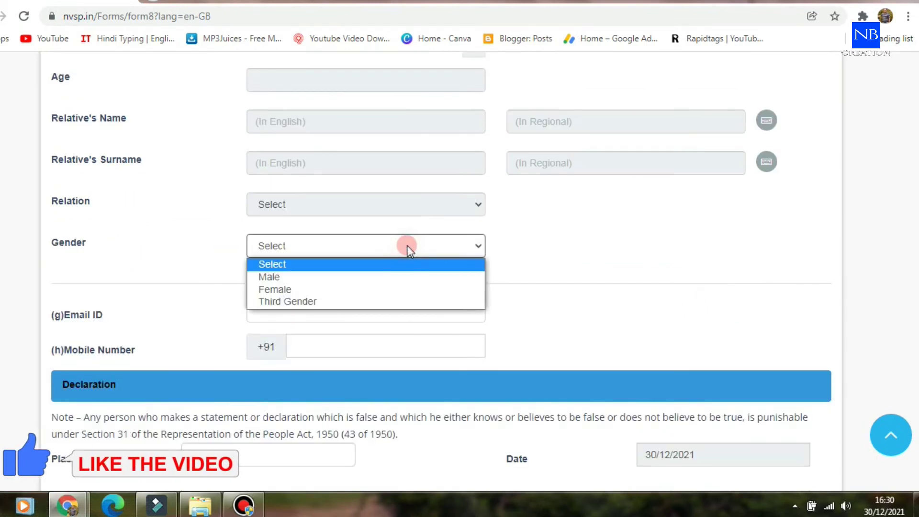
{"action": "left_click", "coordinate": [351, 276]}
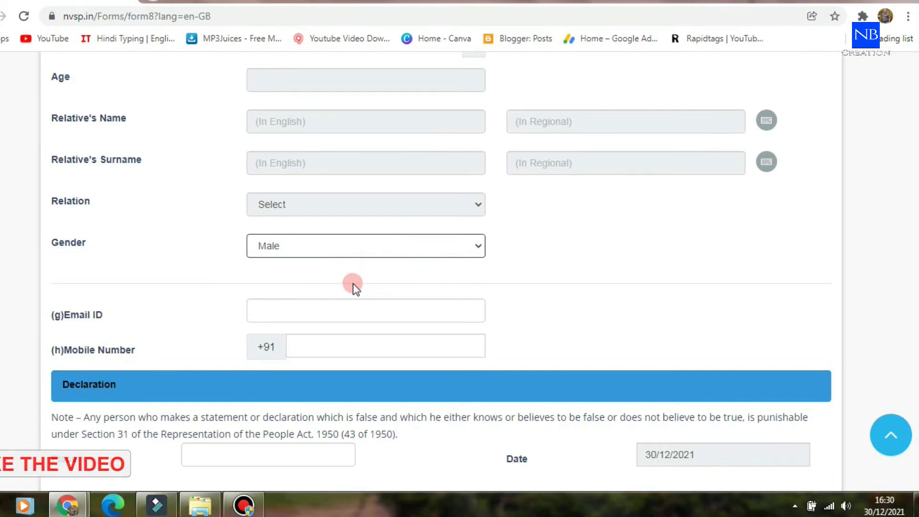
{"action": "left_click", "coordinate": [581, 2]}
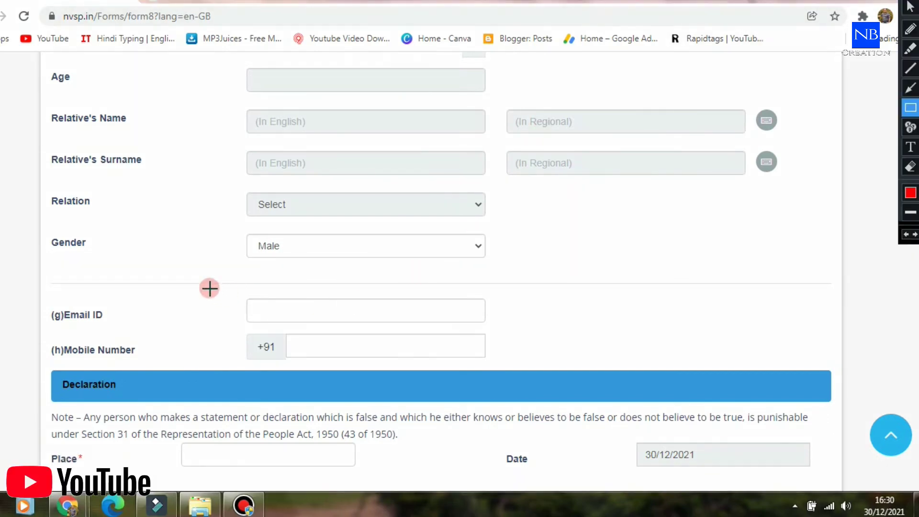
{"action": "left_click_drag", "start_coordinate": [205, 280], "coordinate": [558, 367]}
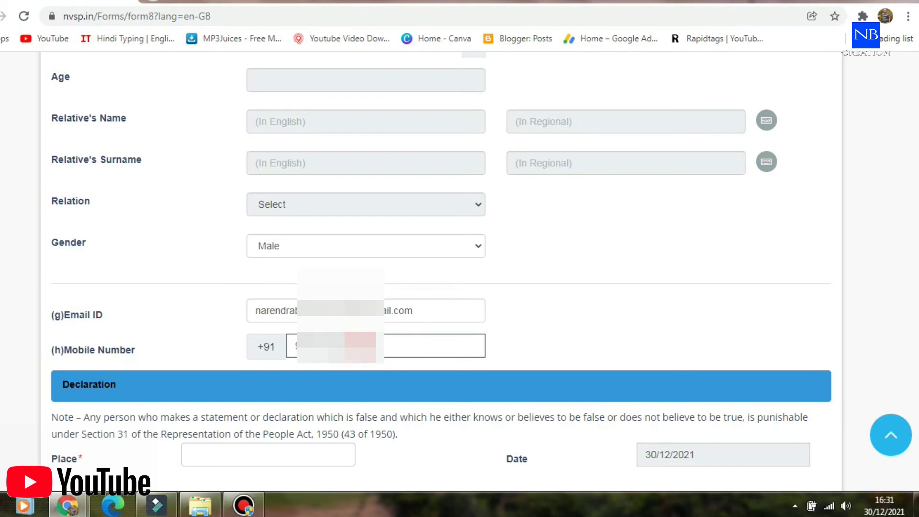
{"action": "left_click", "coordinate": [523, 233]}
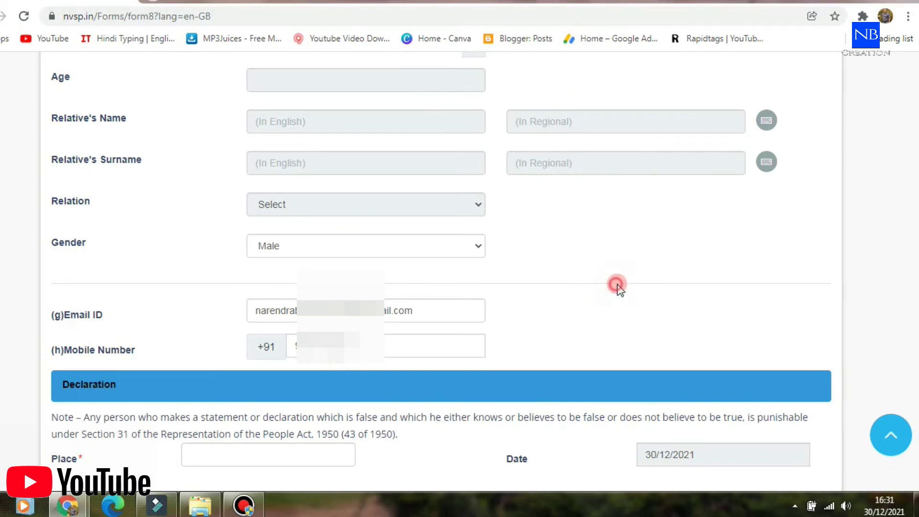
{"action": "scroll", "coordinate": [621, 286], "scroll_direction": "down", "scroll_amount": 5}
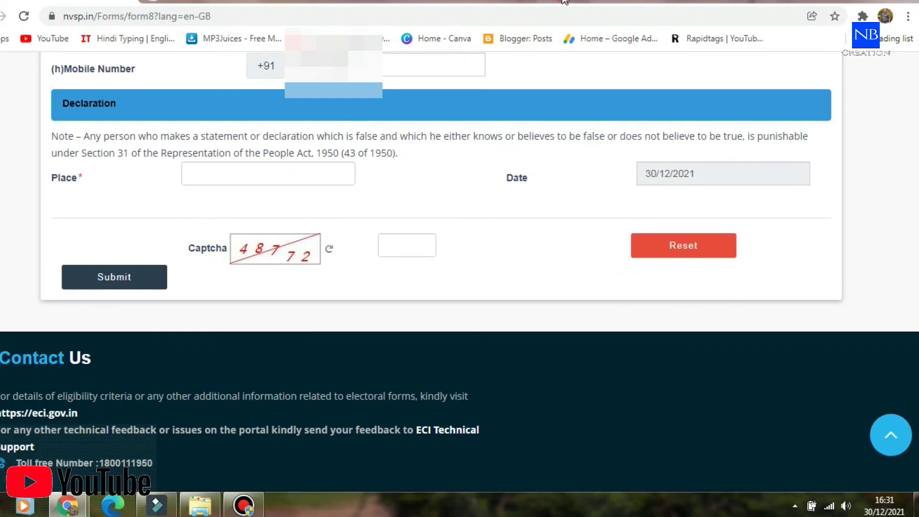
Step: Submit Form 8 with Bulandshahr as the declaration place and the captcha code filled in
{"action": "mouse_move", "coordinate": [40, 88]}
{"action": "left_mouse_down"}
{"action": "mouse_move", "coordinate": [365, 289]}
{"action": "mouse_move", "coordinate": [836, 317]}
{"action": "mouse_move", "coordinate": [855, 303]}
{"action": "mouse_move", "coordinate": [856, 313]}
{"action": "left_mouse_up"}
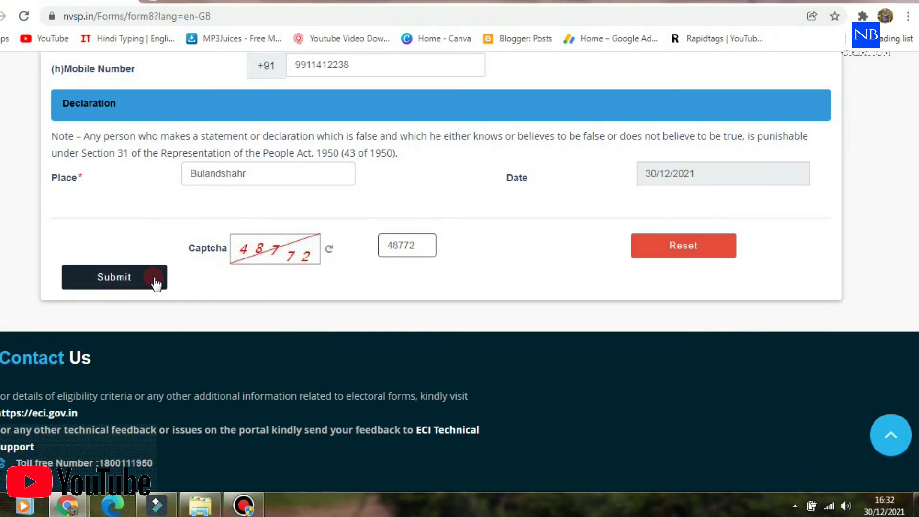
{"action": "left_click", "coordinate": [132, 280]}
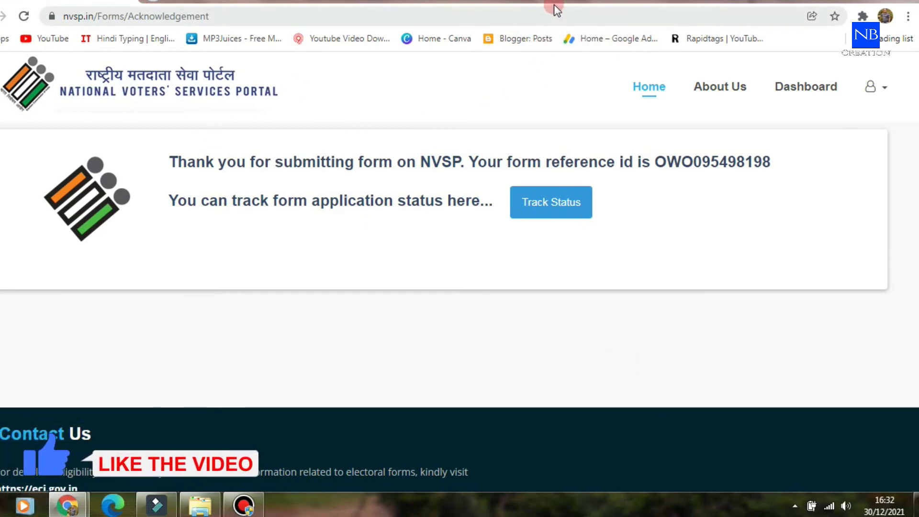
Step: Copy the Form 8 reference ID from the acknowledgement page and continue to status tracking
{"action": "mouse_move", "coordinate": [165, 118]}
{"action": "left_mouse_down"}
{"action": "mouse_move", "coordinate": [806, 150]}
{"action": "mouse_move", "coordinate": [865, 196]}
{"action": "left_mouse_up"}
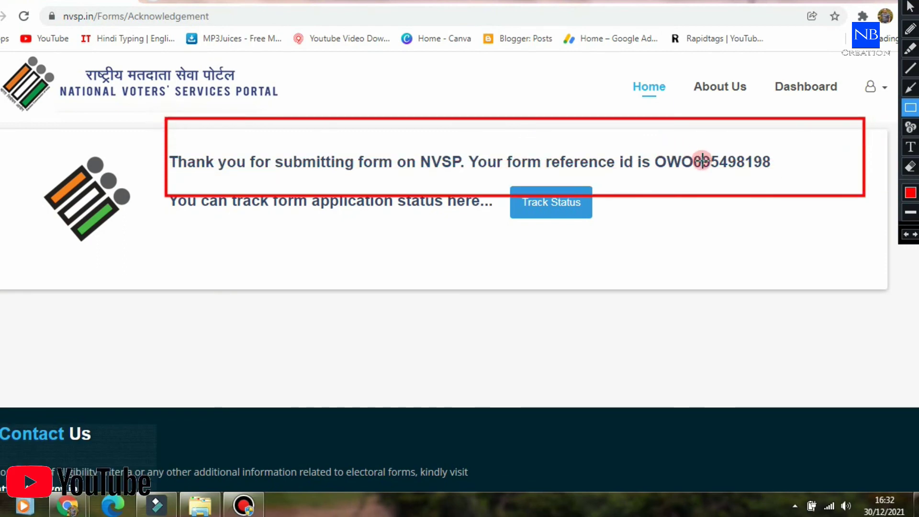
{"action": "left_click", "coordinate": [910, 5]}
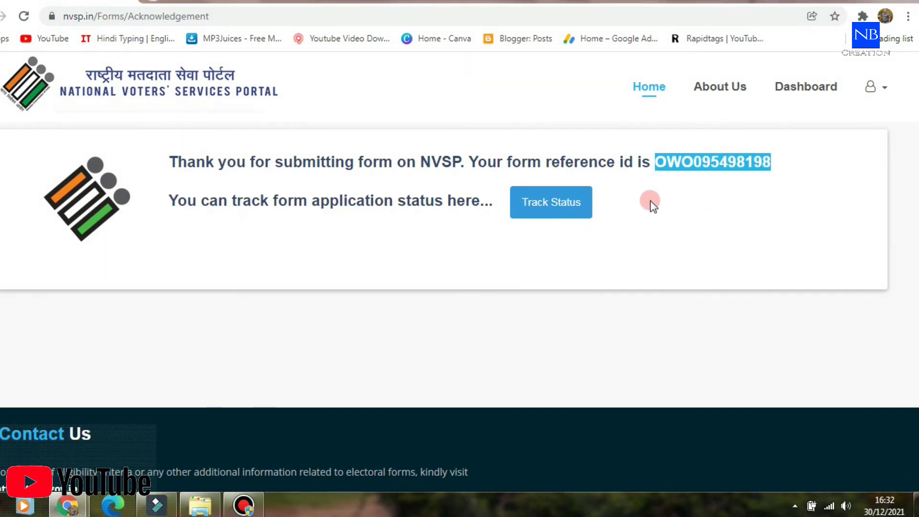
{"action": "left_click", "coordinate": [556, 203]}
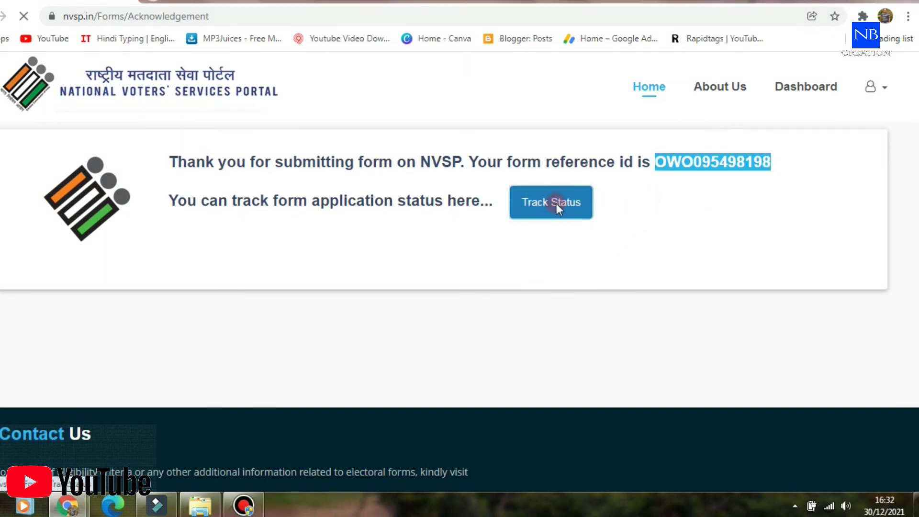
Step: Paste the copied reference ID into tracking and view Form 8 as Submitted on 30/12/2021
{"action": "left_click", "coordinate": [416, 265]}
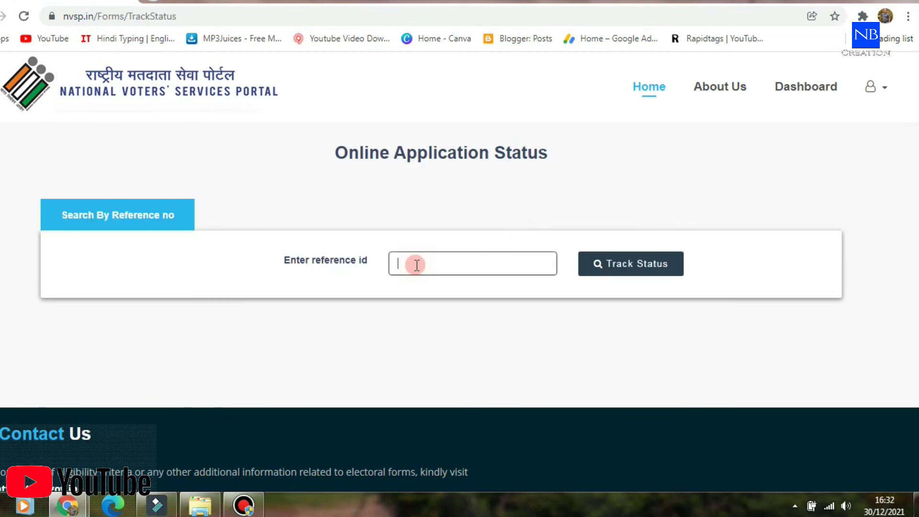
{"action": "left_click", "coordinate": [639, 266]}
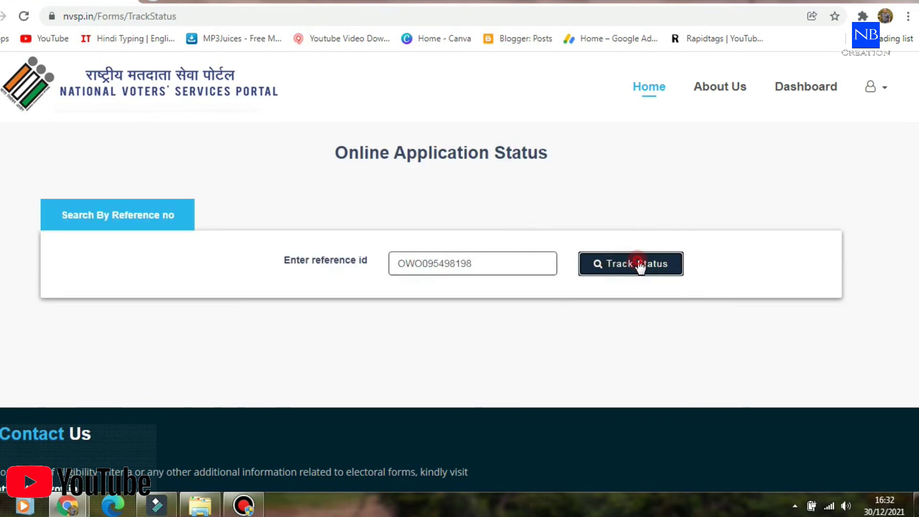
{"action": "scroll", "coordinate": [654, 251], "scroll_direction": "down", "scroll_amount": 3}
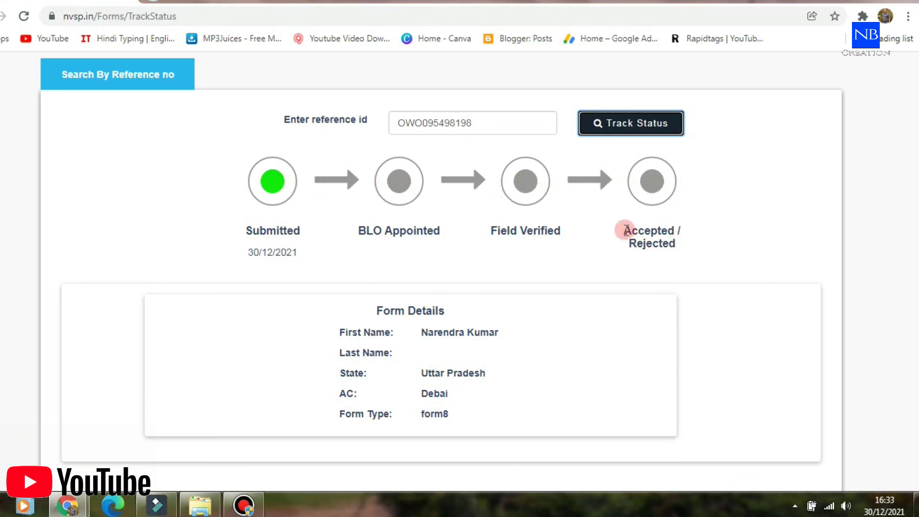
{"action": "double_click", "coordinate": [626, 230]}
{"action": "left_click", "coordinate": [698, 236]}
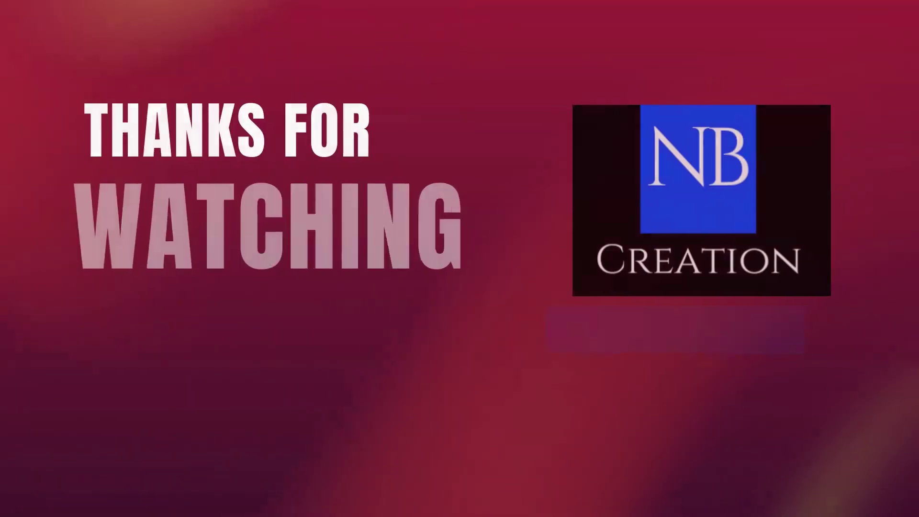